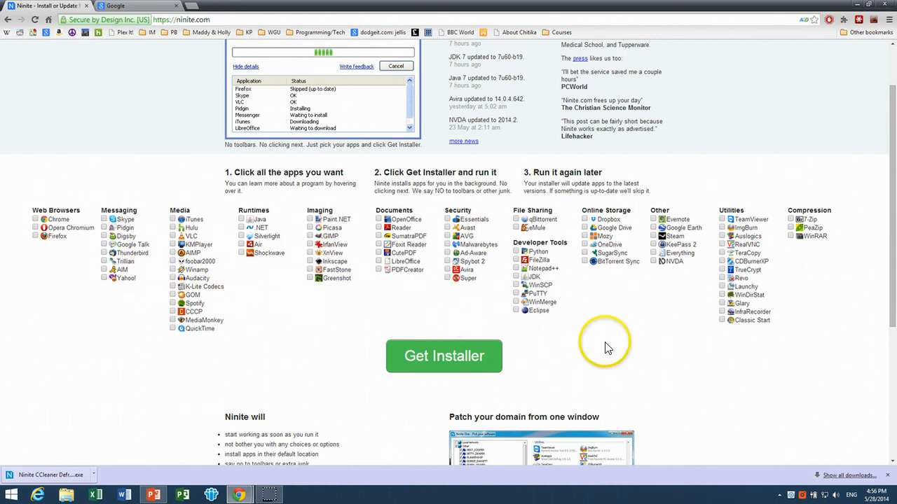
Download the Ninite installer for Malwarebytes and run it, allowing it to make changes to the computer.
click(449, 246)
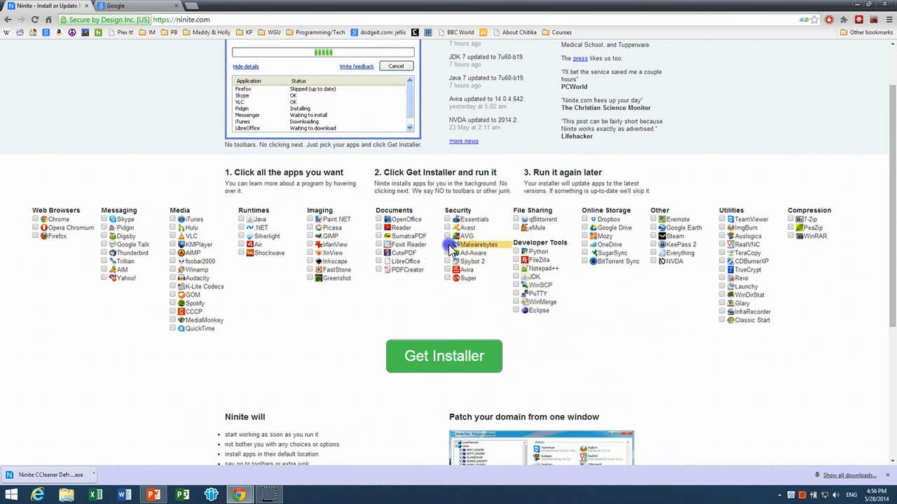
click(448, 358)
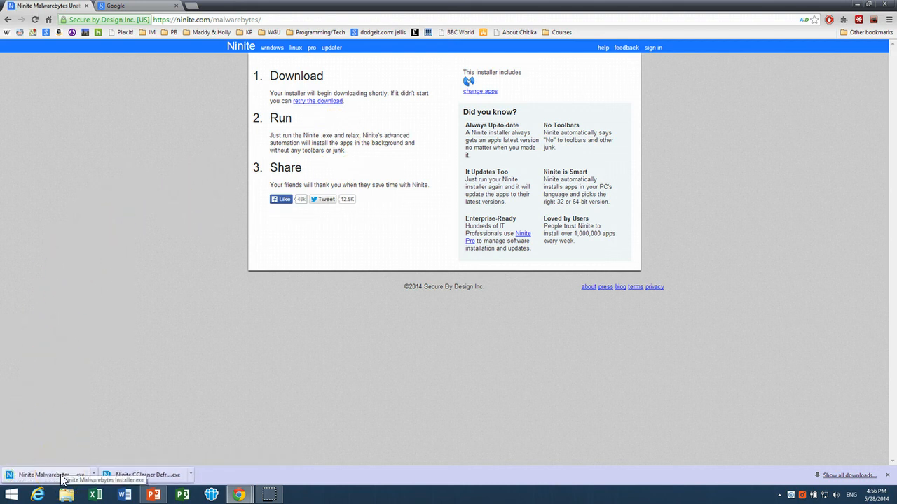
click(49, 476)
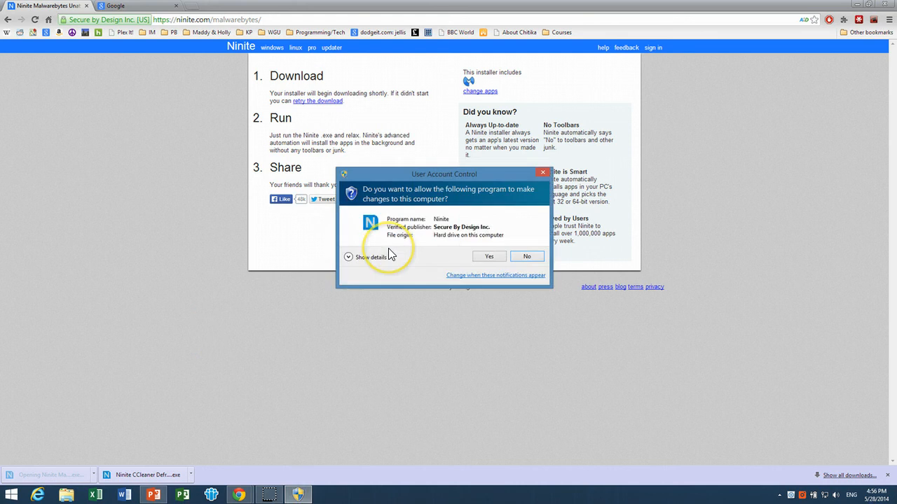
click(491, 258)
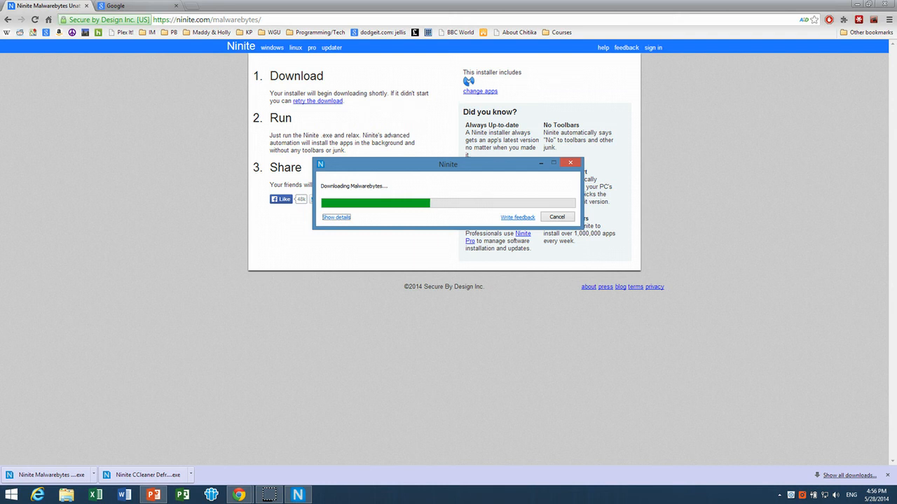
Search Google for ccleaner and open Piriform's CCleaner product page from the results.
click(143, 8)
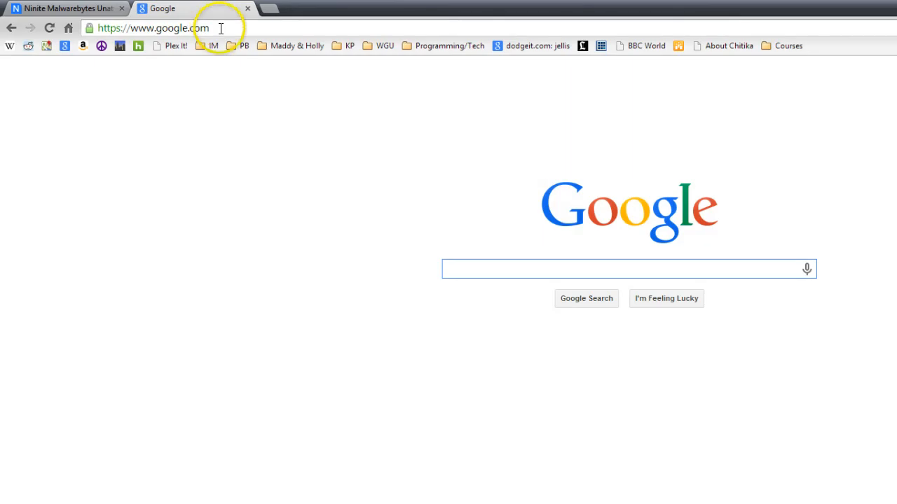
click(159, 20)
text(clickbank)
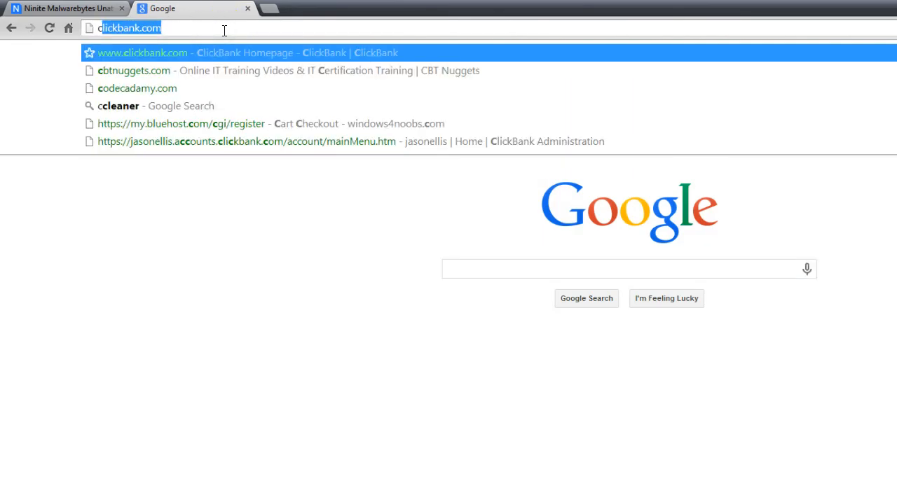
click(494, 267)
text(c)
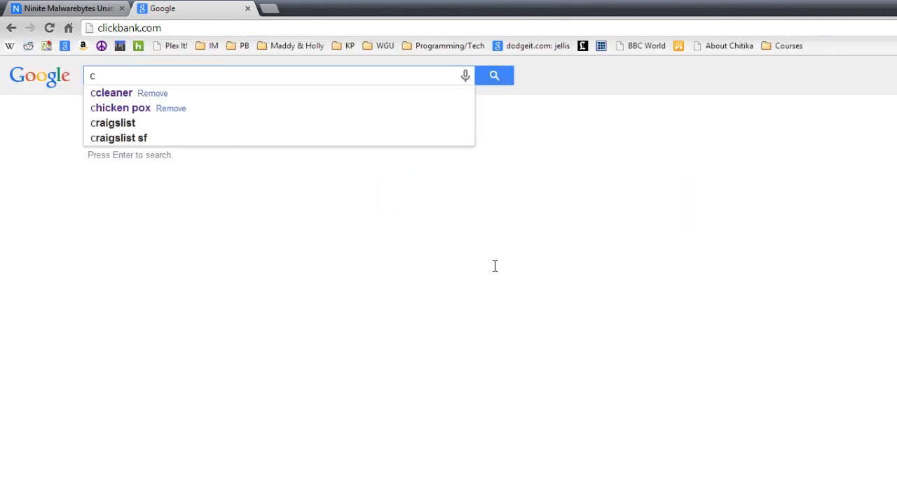
text(cle)
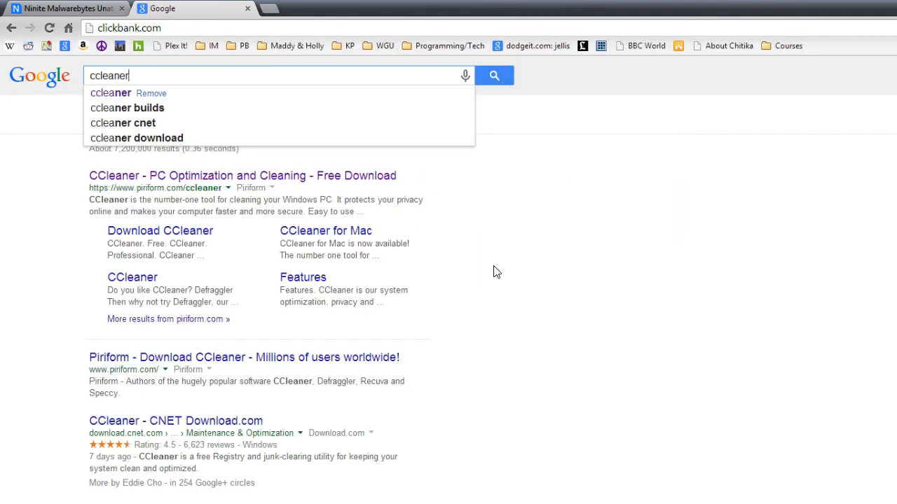
text(aner)
click(239, 182)
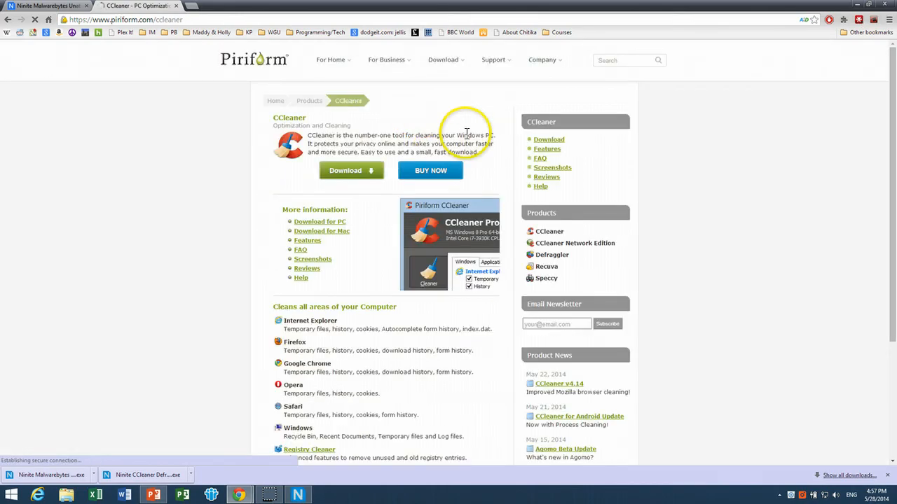
Download the free edition of CCleaner and launch its installer, allowing it to make changes to the computer.
click(550, 142)
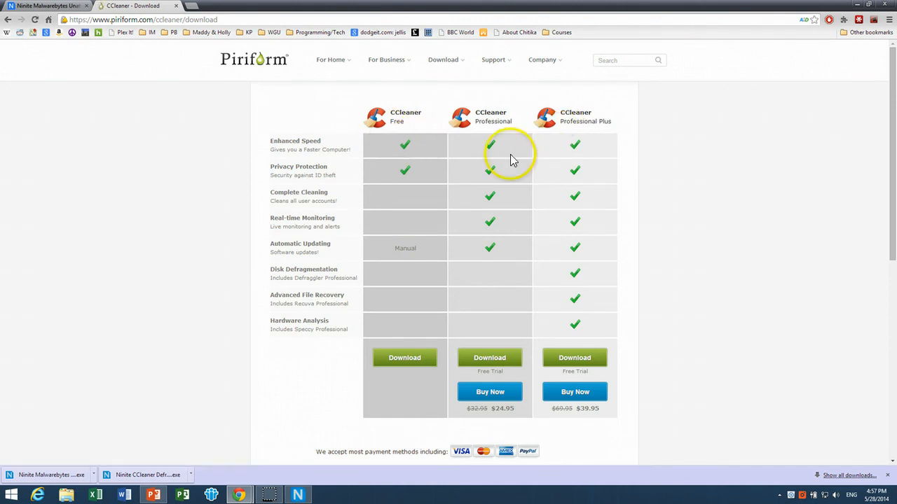
click(414, 359)
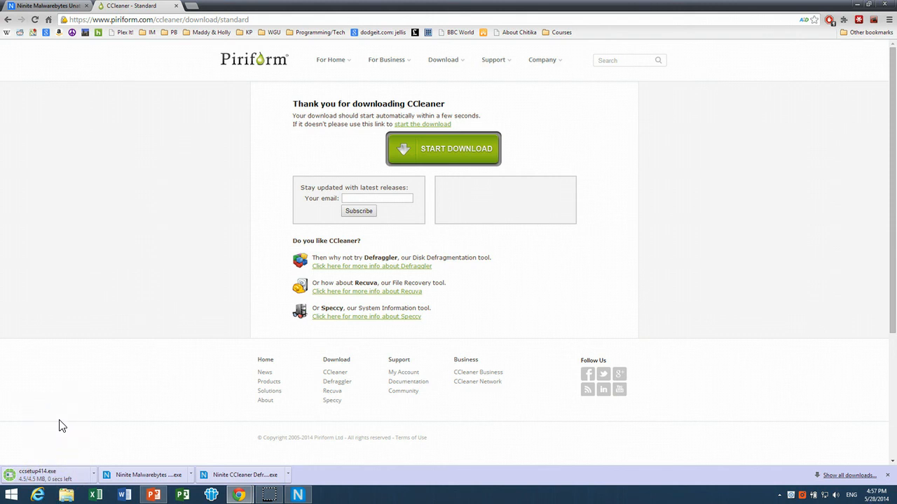
click(42, 475)
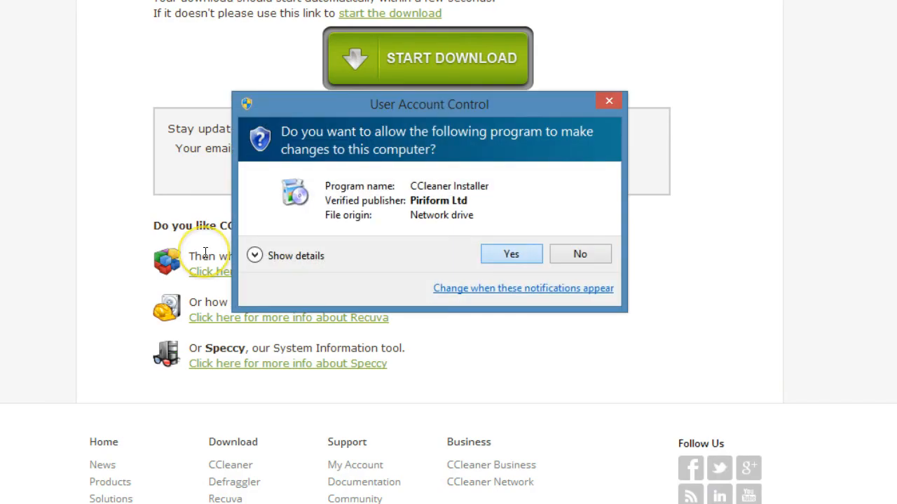
click(511, 253)
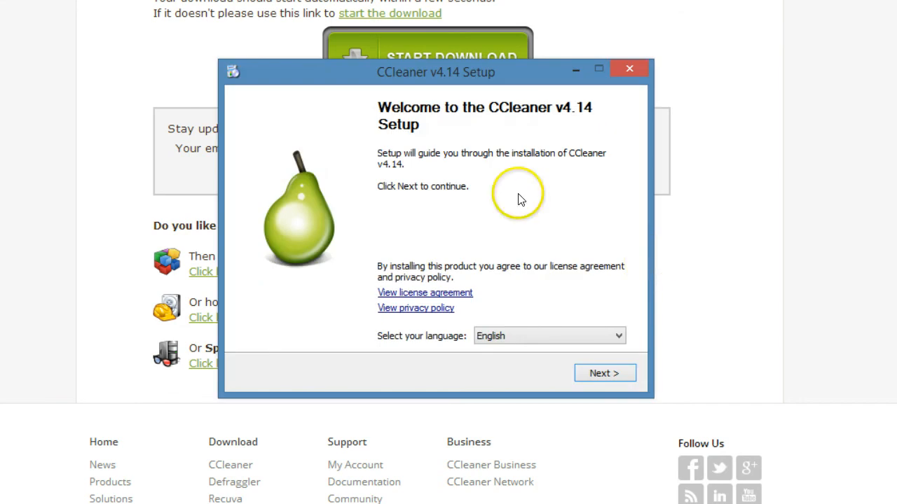
Install CCleaner v4.14 with a desktop shortcut but no Start Menu shortcuts, and finish the setup with the program set to run.
click(603, 373)
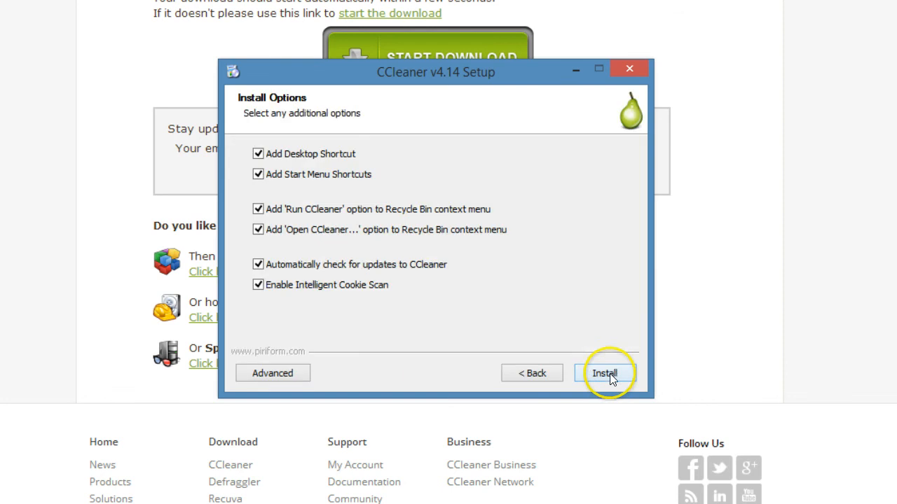
click(314, 158)
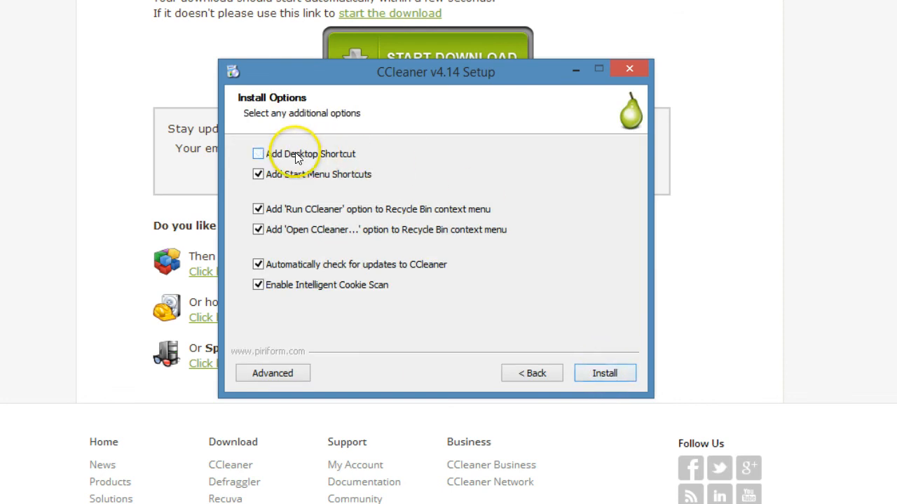
click(297, 156)
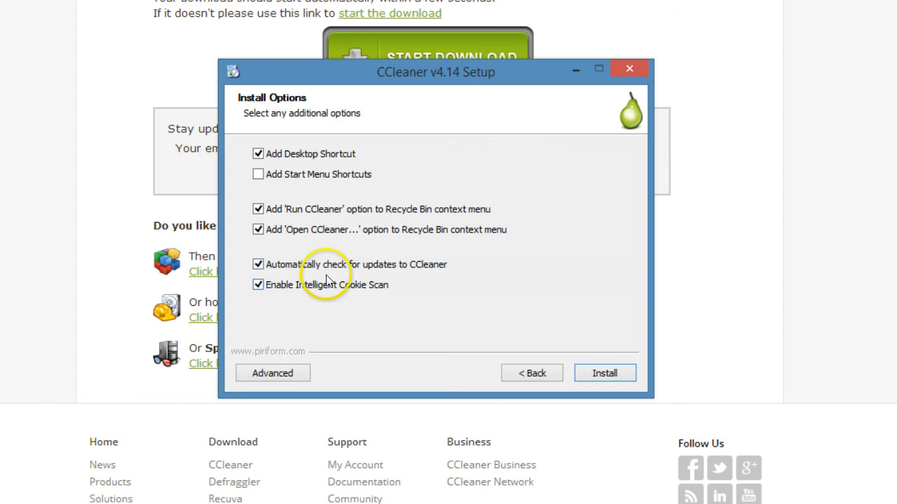
click(599, 376)
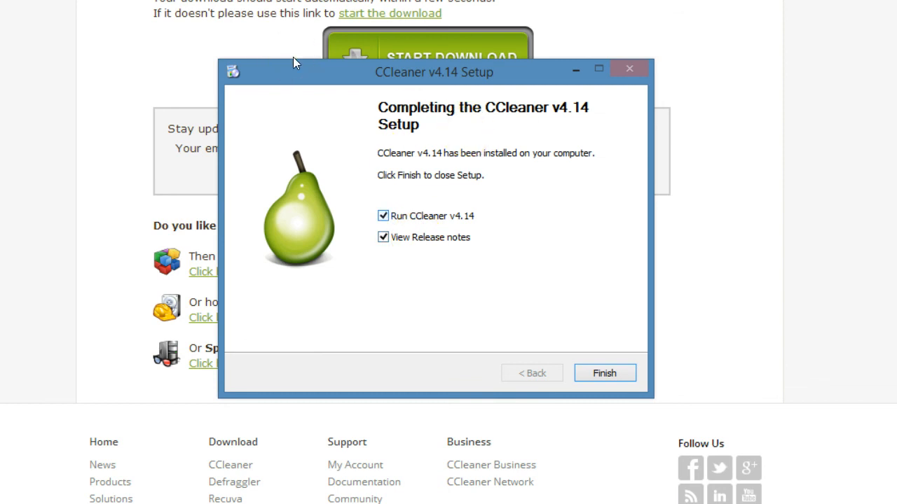
click(603, 377)
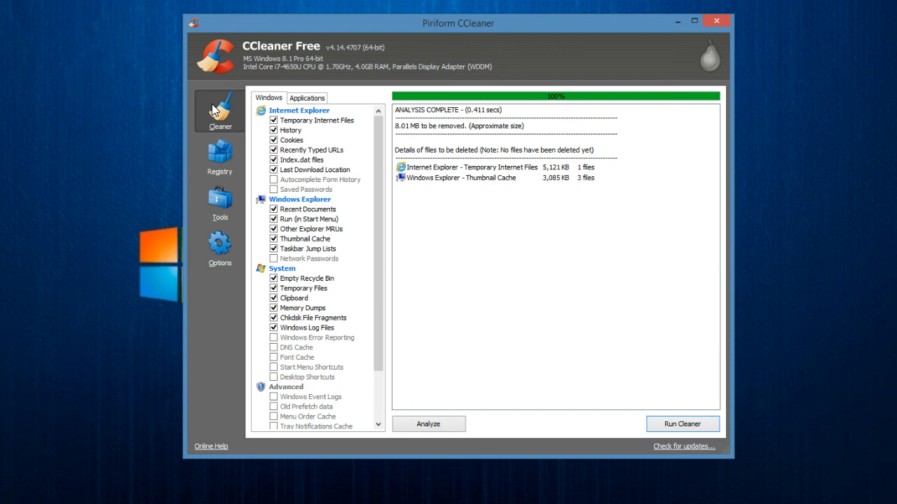
Look through CCleaner's registry cleaner, its tools for uninstalling programs, and its options.
click(215, 155)
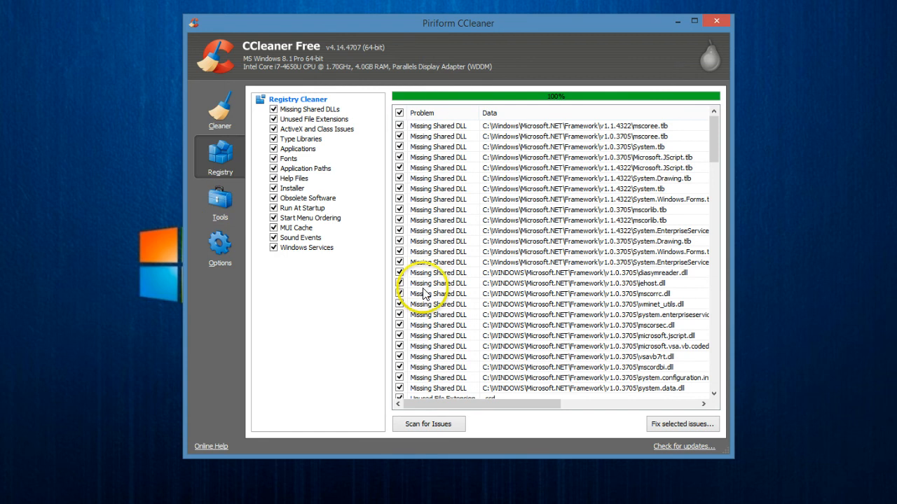
click(214, 202)
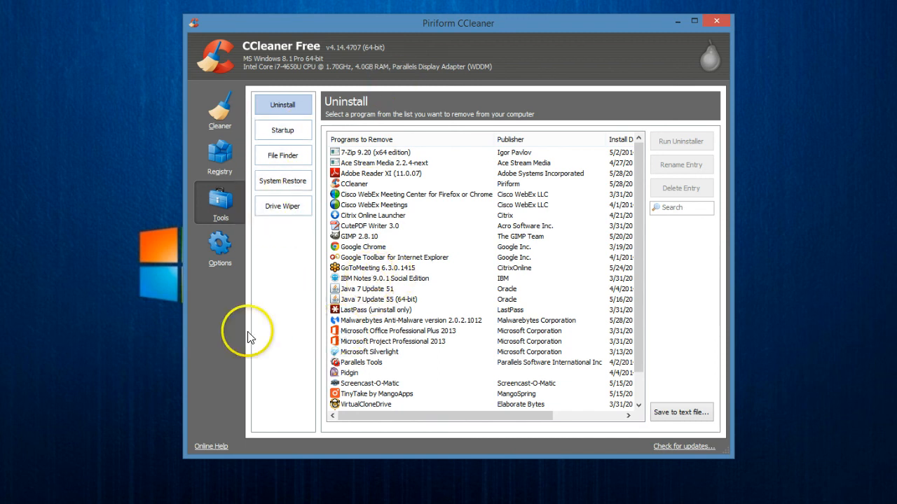
click(206, 264)
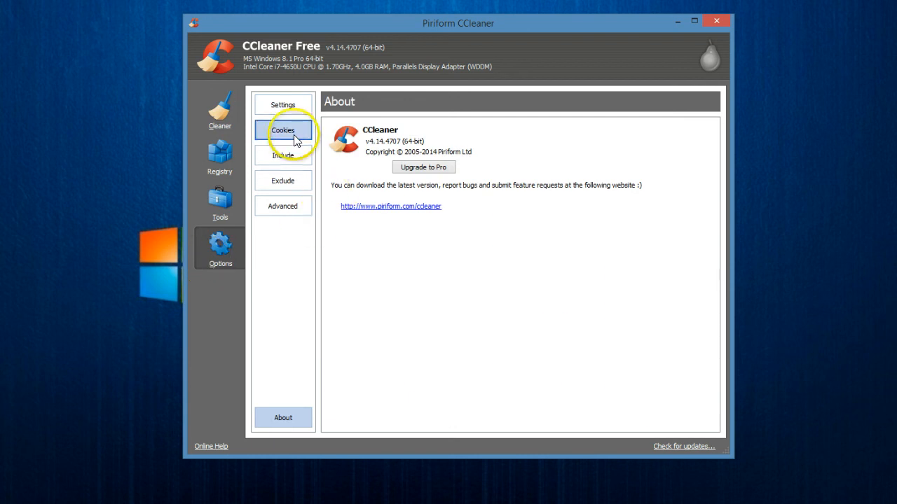
Run the cleaner to permanently delete the analyzed files, and view the cleaning options for applications.
click(220, 110)
click(682, 423)
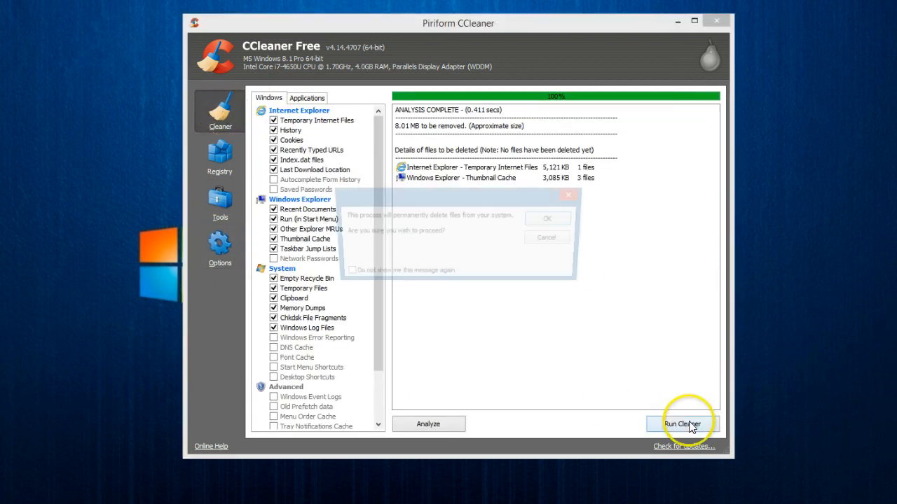
click(552, 220)
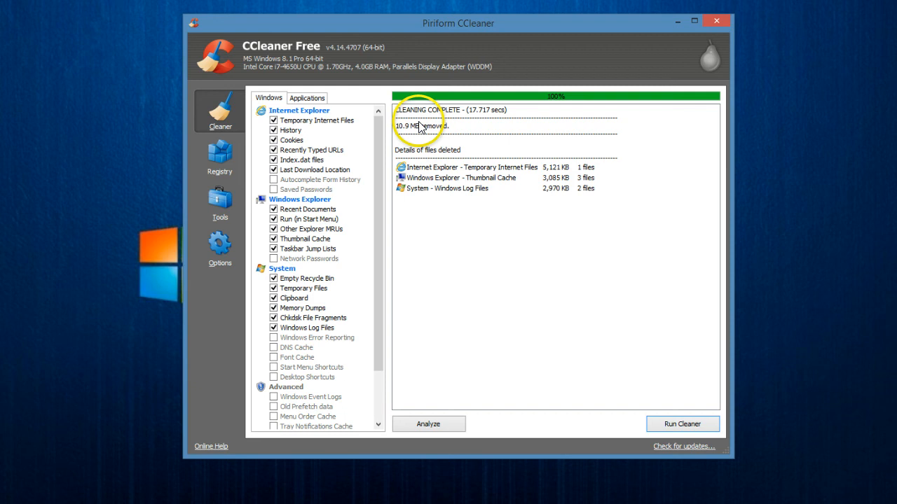
click(312, 103)
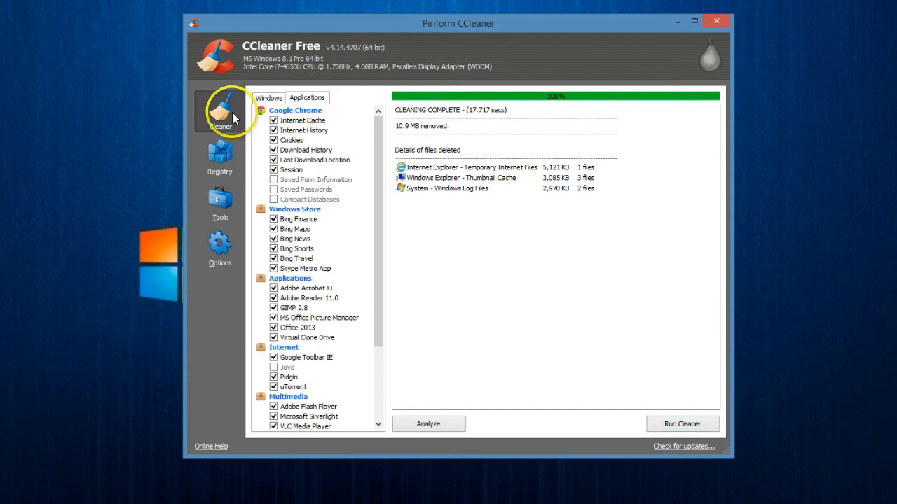
Scan the registry for issues and review the missing shared DLL and unused file extension entries.
click(219, 151)
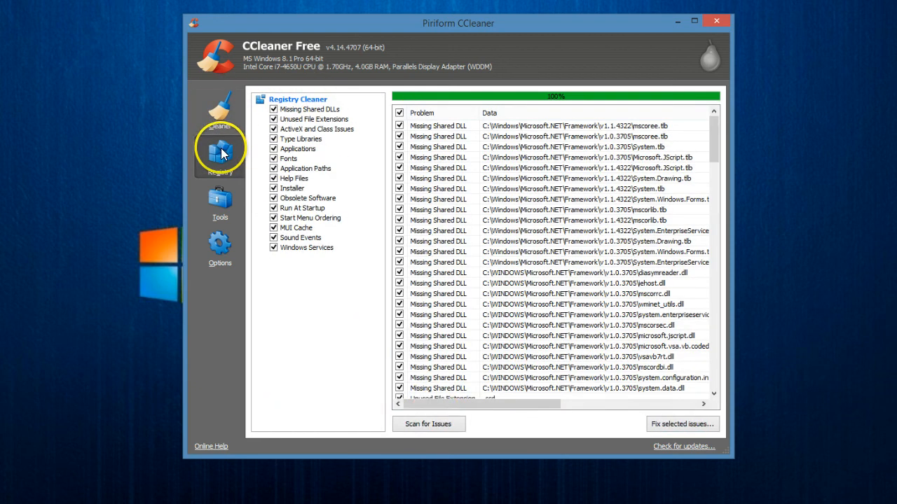
click(428, 424)
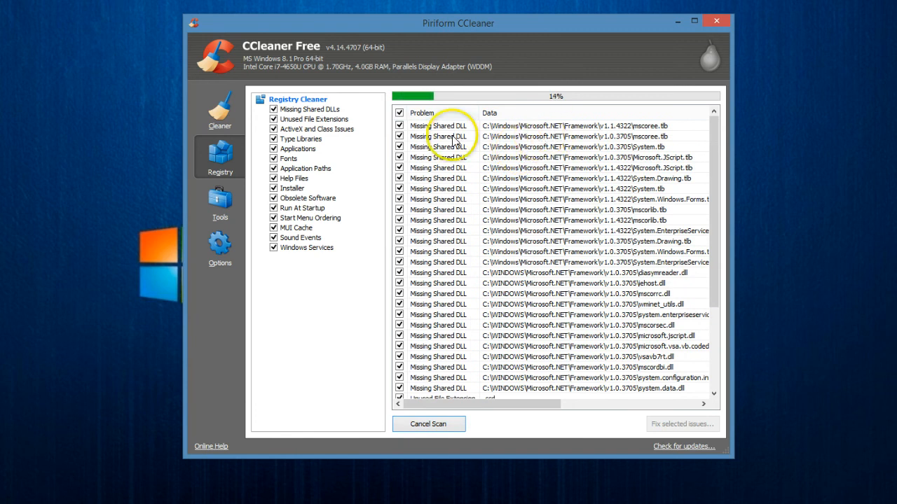
click(435, 169)
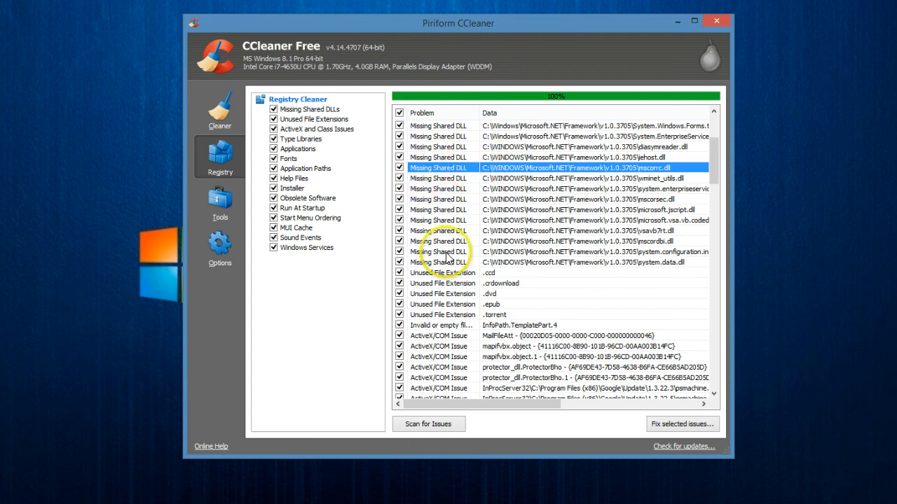
click(443, 294)
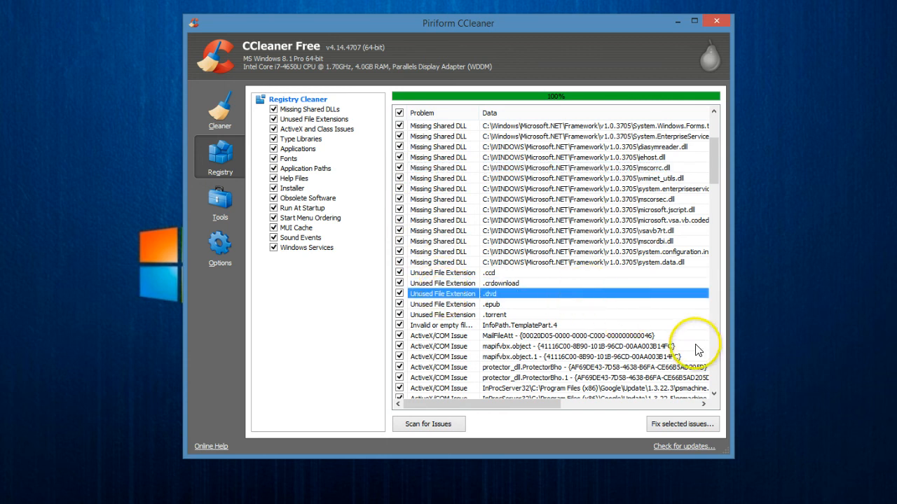
Start fixing the selected registry issues, saving a backup of the changes in a new Documents folder named Reg Backup.
click(689, 424)
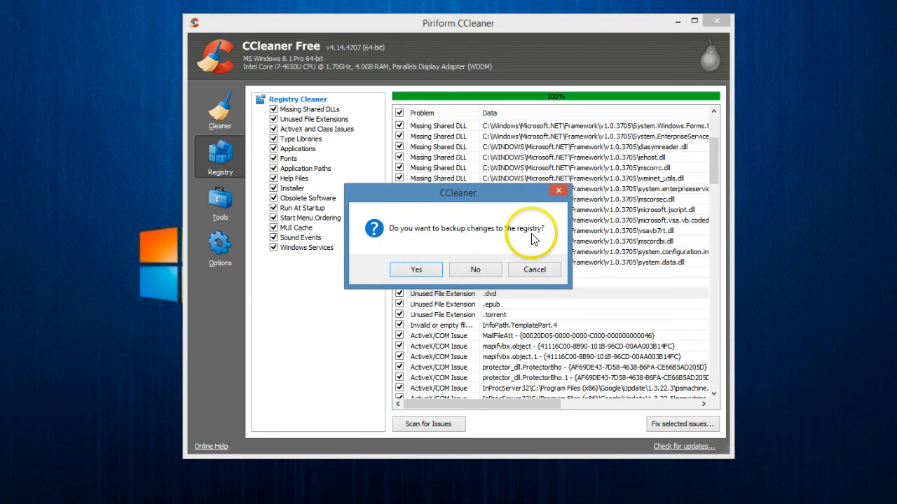
click(420, 270)
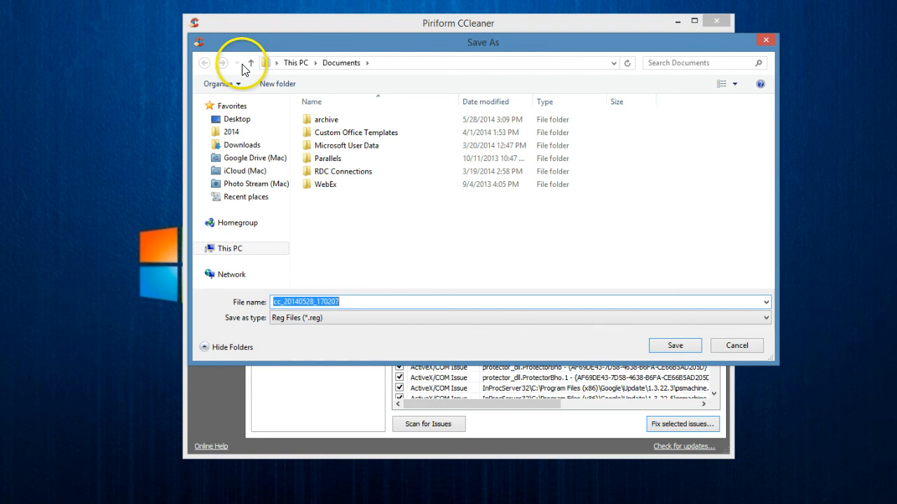
right_click(405, 258)
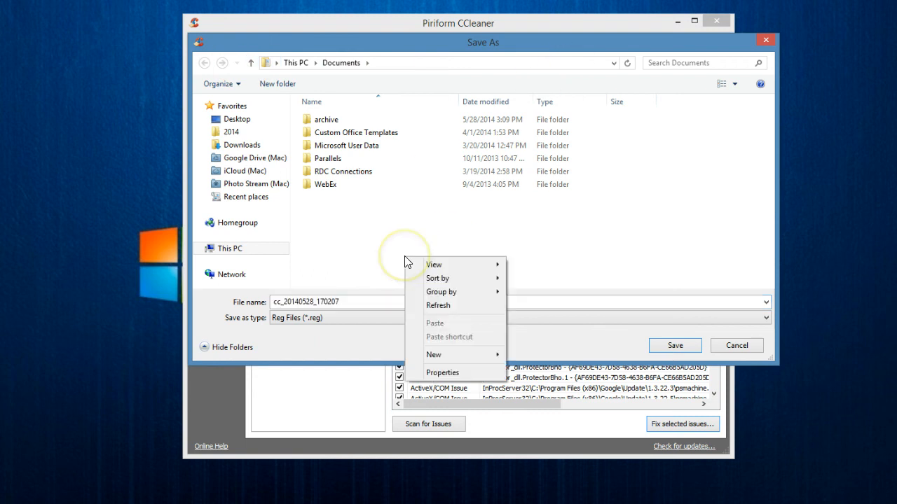
mouse_move(455, 358)
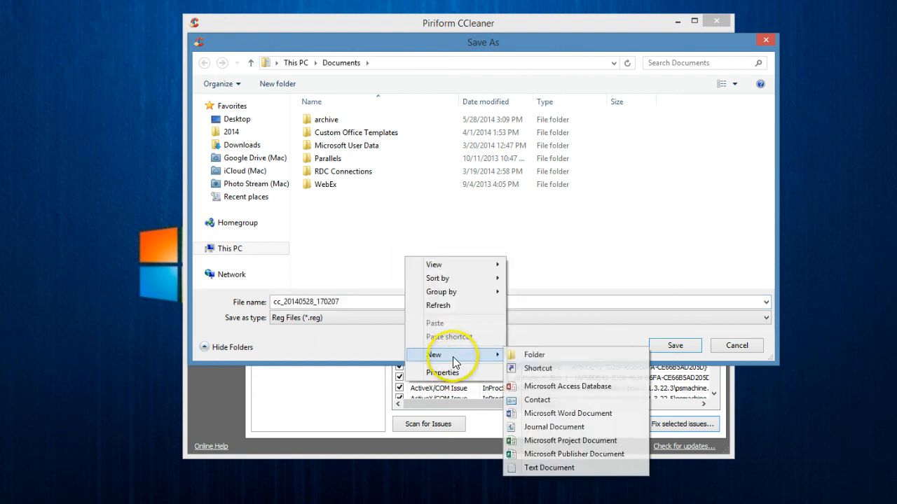
click(531, 355)
text(Reg Backup)
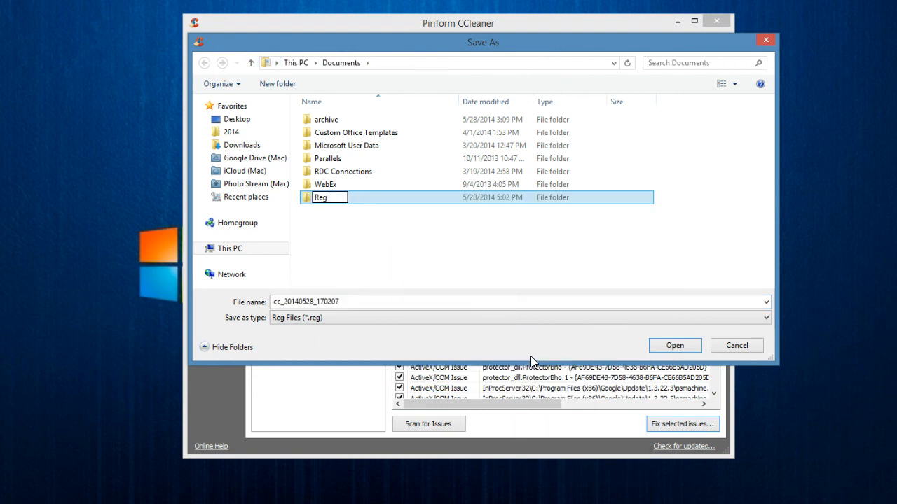
key(Return)
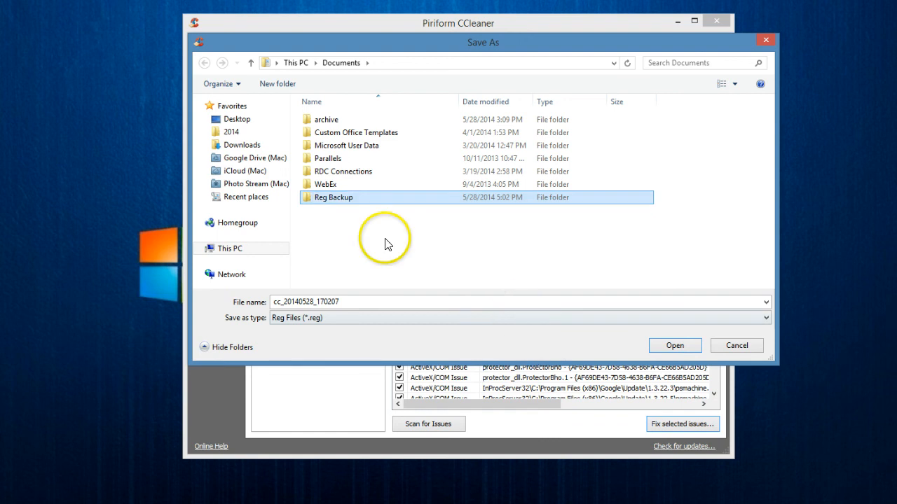
double_click(338, 199)
key(Return)
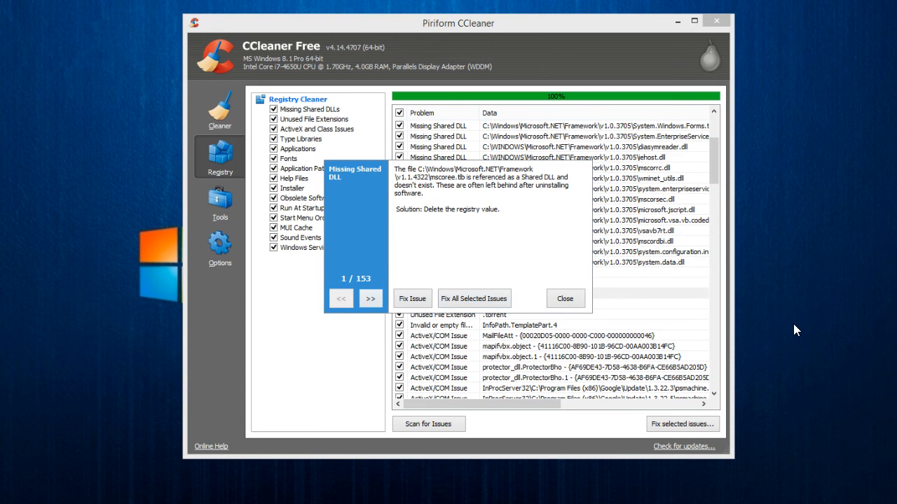
Fix all selected registry issues and close both CCleaner and the finished Ninite installer.
click(484, 299)
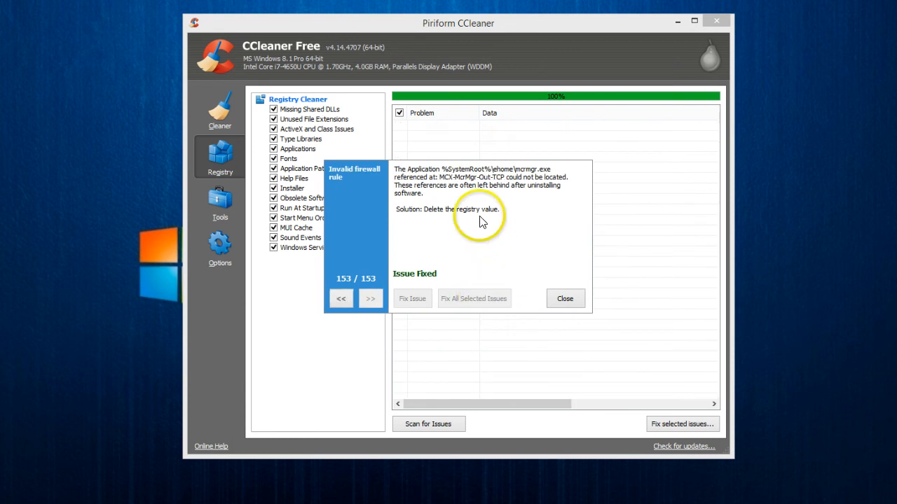
click(565, 298)
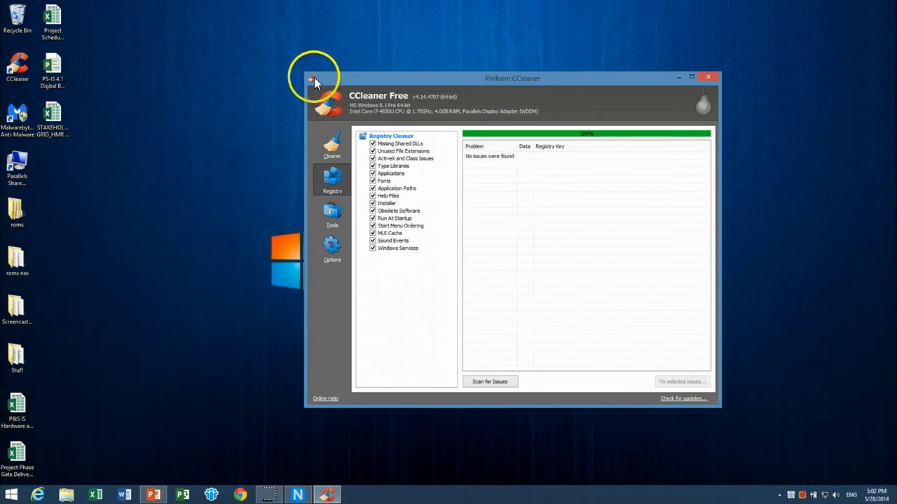
double_click(314, 81)
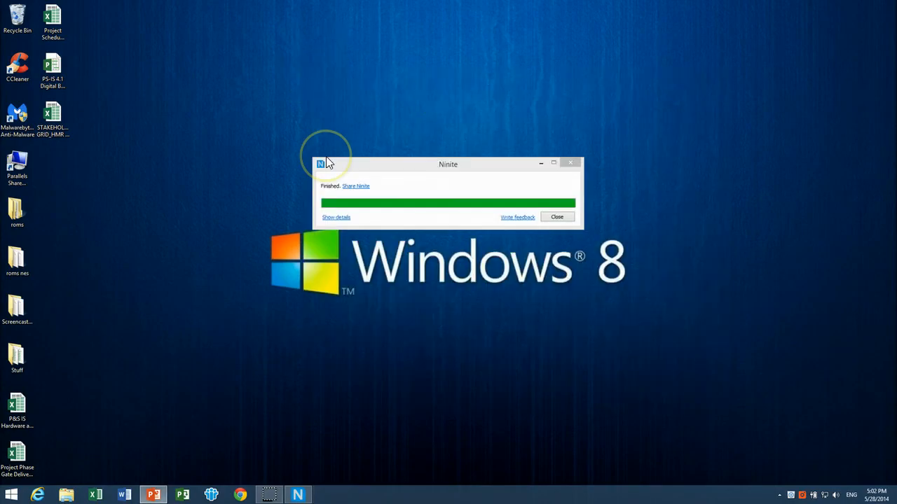
click(557, 218)
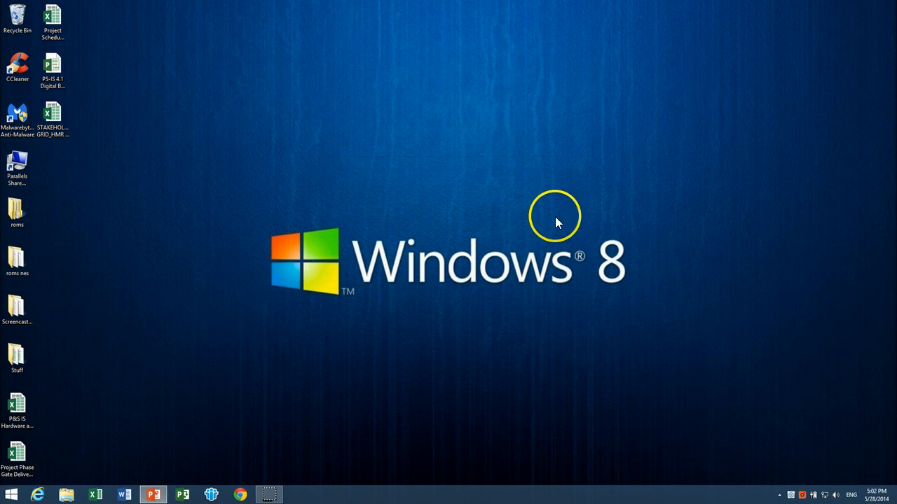
Search Windows for "malware", launch the Malwarebytes Anti-Malware Notifications result, and allow the program to make changes to the computer.
click(13, 496)
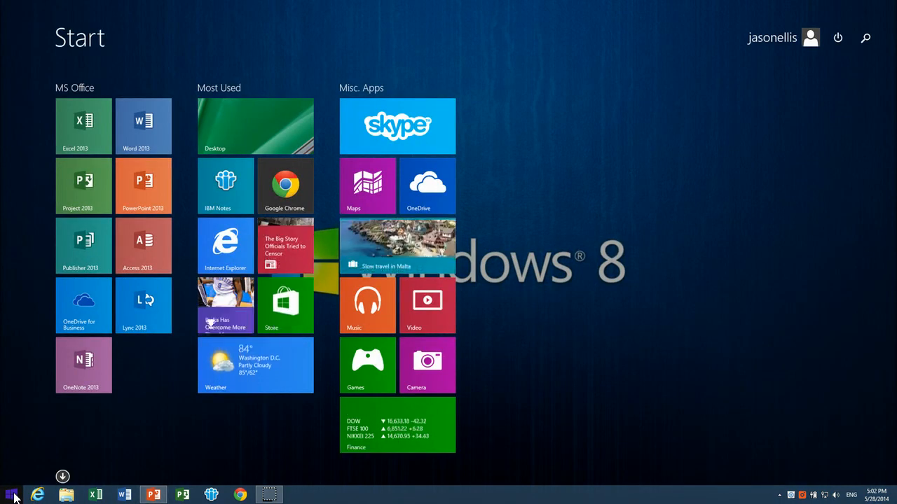
text(malware)
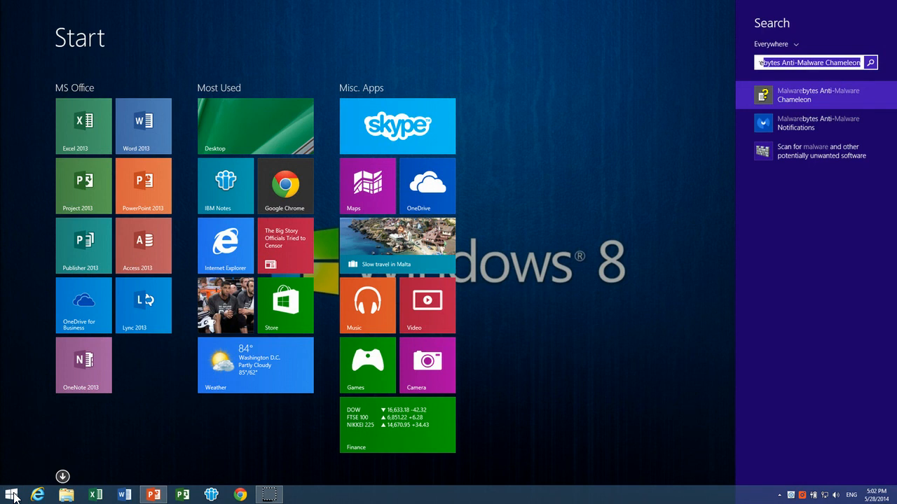
key(Down)
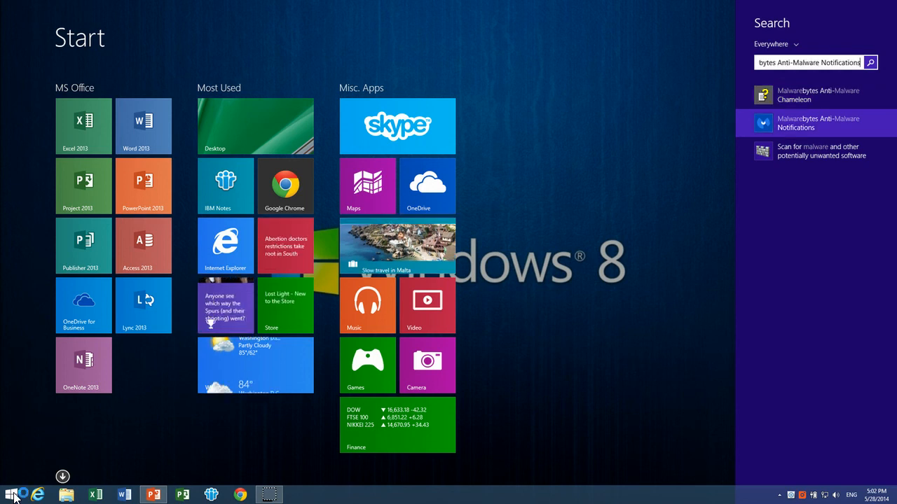
key(Return)
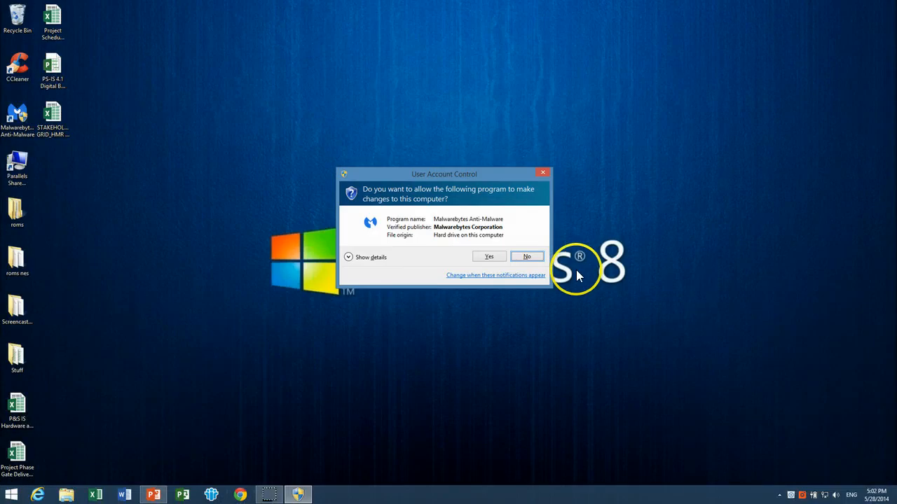
click(494, 257)
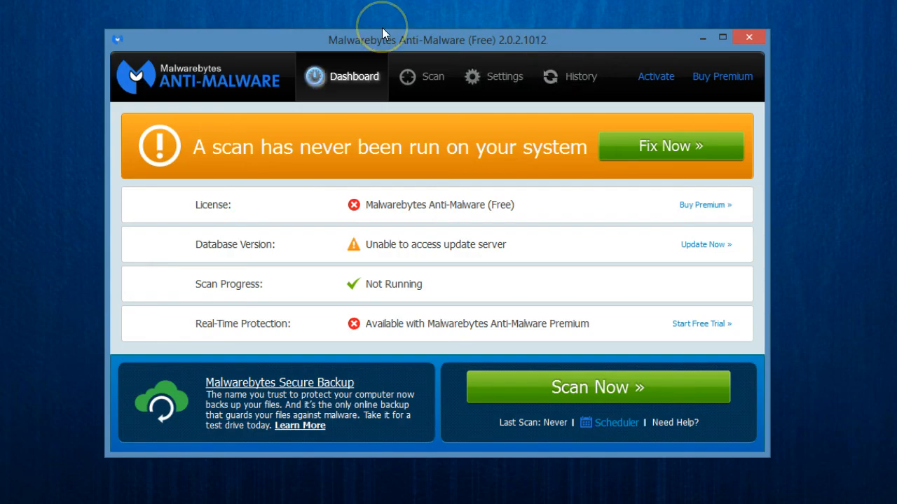
View the scan types Malwarebytes Anti-Malware can perform and close the program.
click(422, 76)
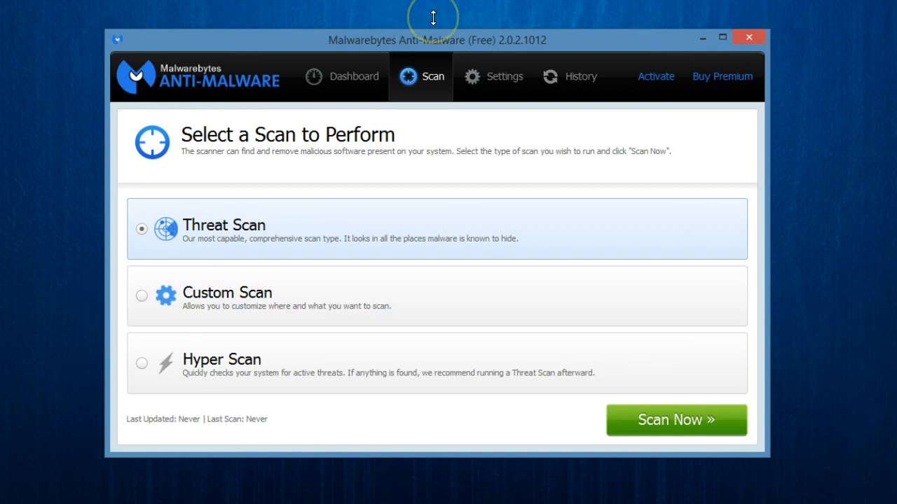
click(749, 37)
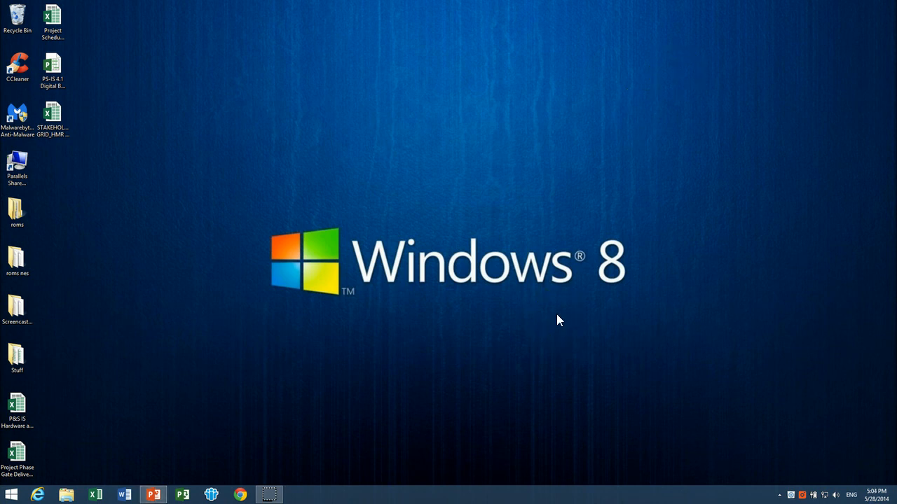
Open Windows Action Center from the hidden notification icons and go to Windows Update.
click(779, 496)
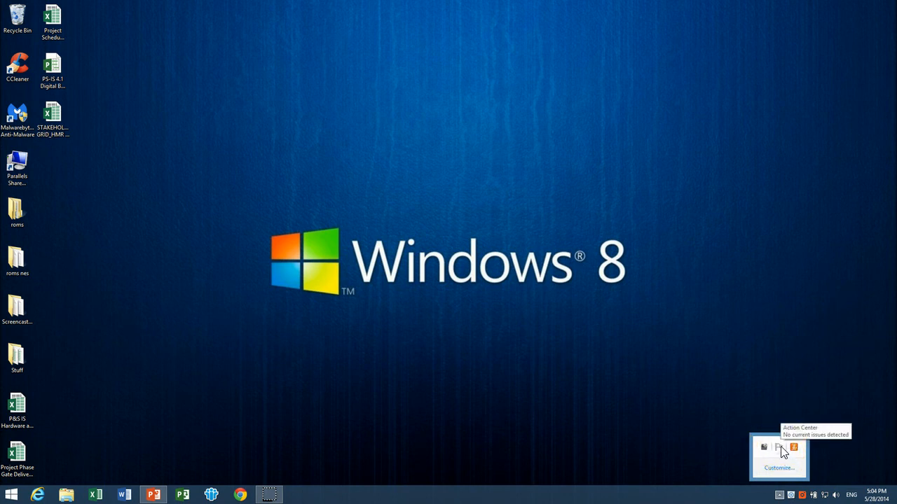
click(776, 419)
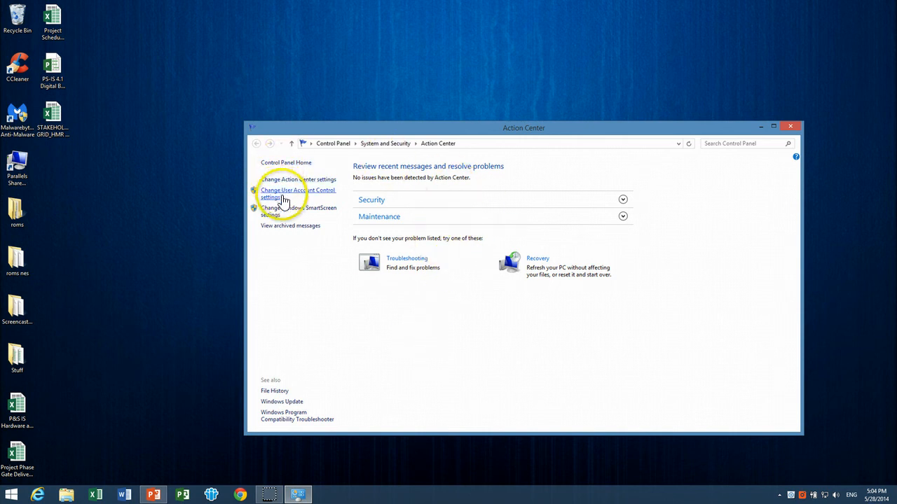
click(273, 404)
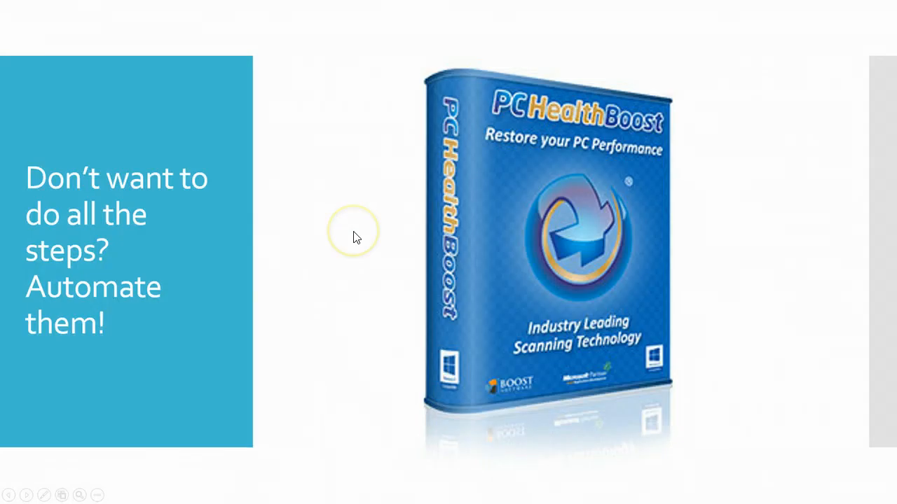
click(481, 326)
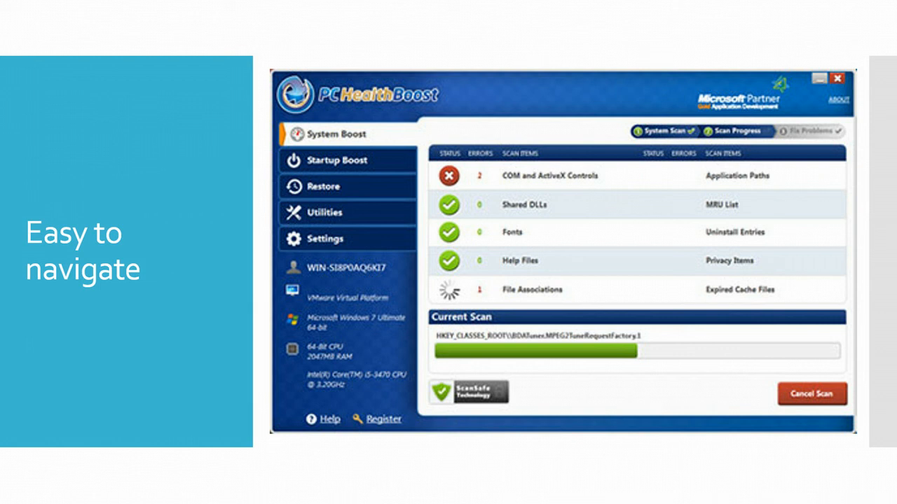
click(366, 42)
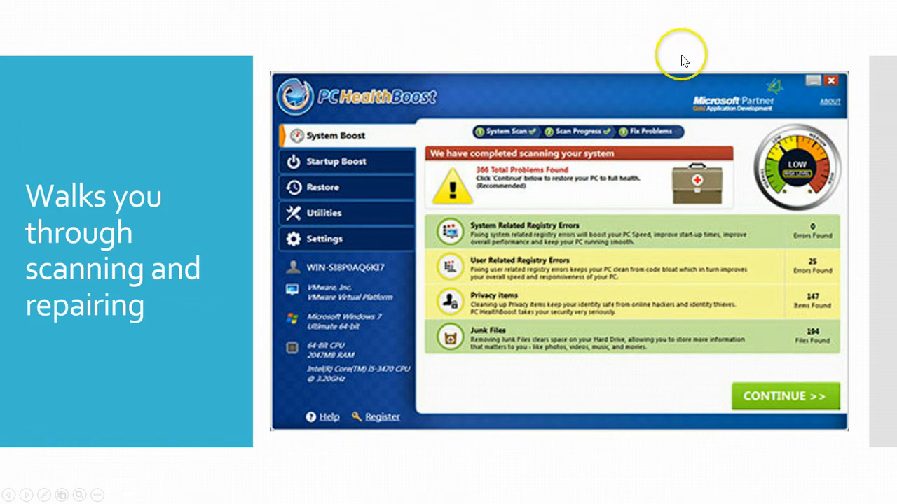
click(653, 55)
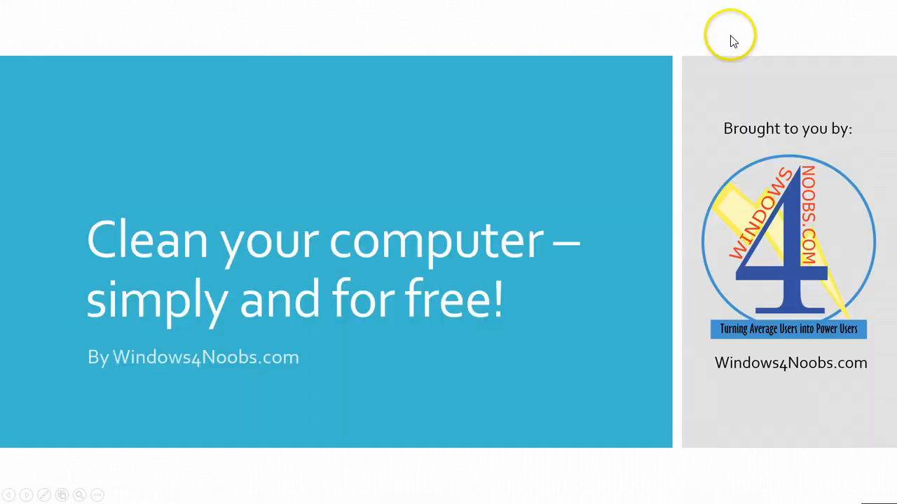